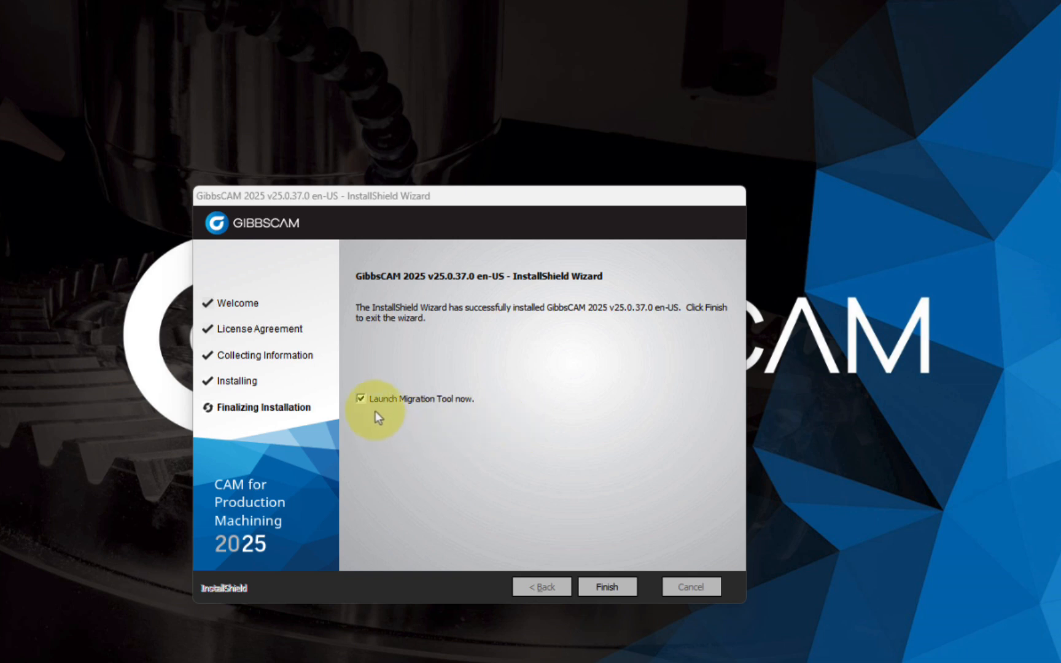
# Finish the GibbsCAM 2025 installation wizard with the option to launch the Migration Tool turned off.
pyautogui.click(360, 399)
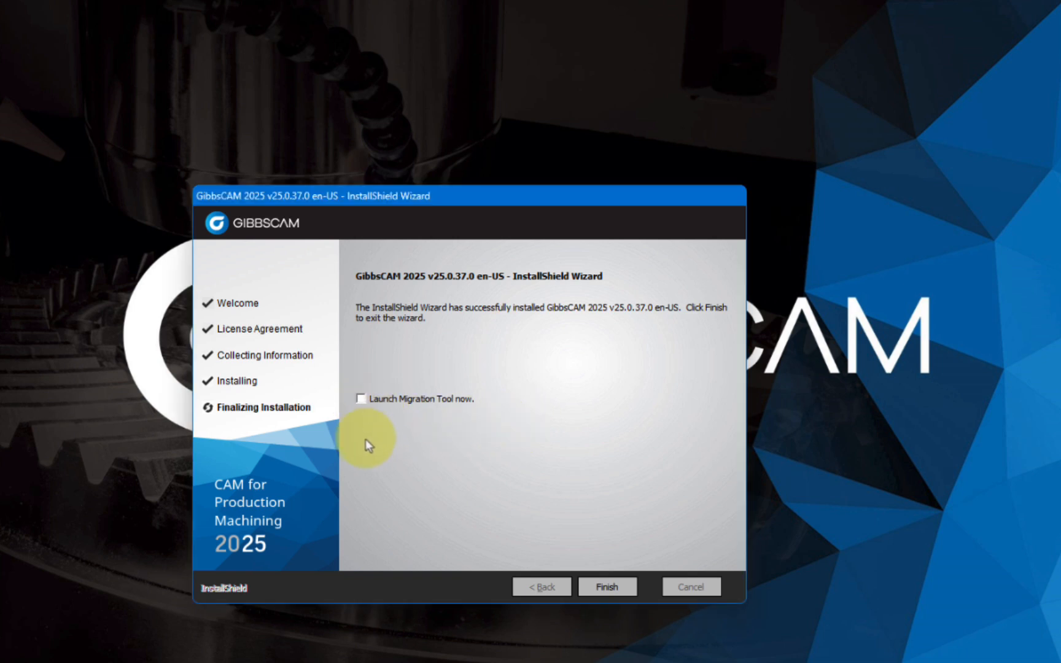
pyautogui.click(607, 587)
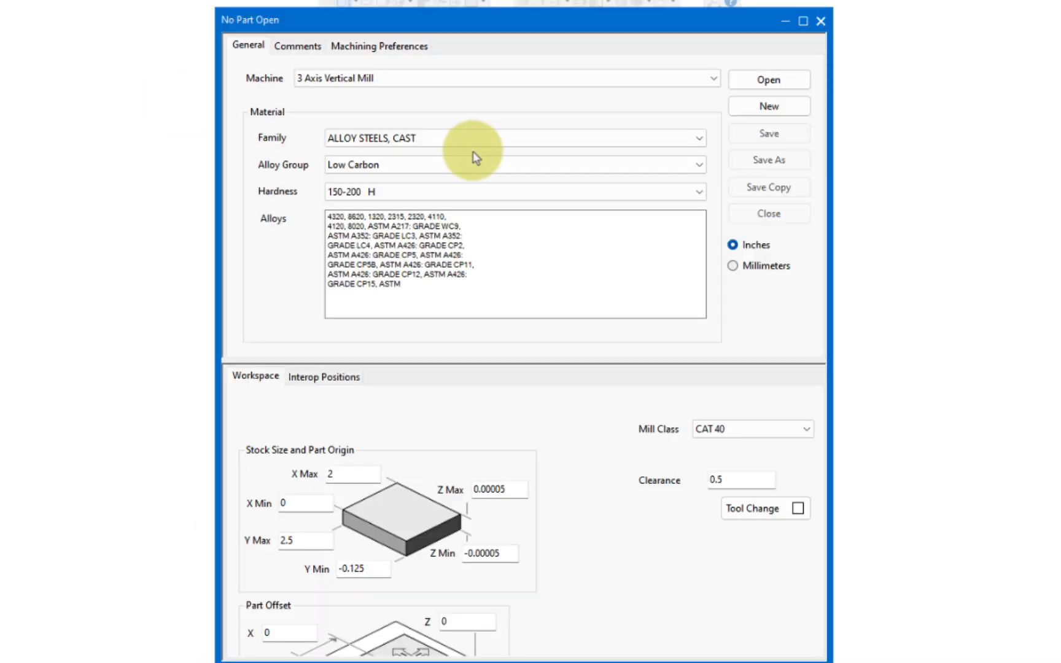
# Review the machines available in the document settings before migration, then close the dialog without choosing one.
pyautogui.click(713, 80)
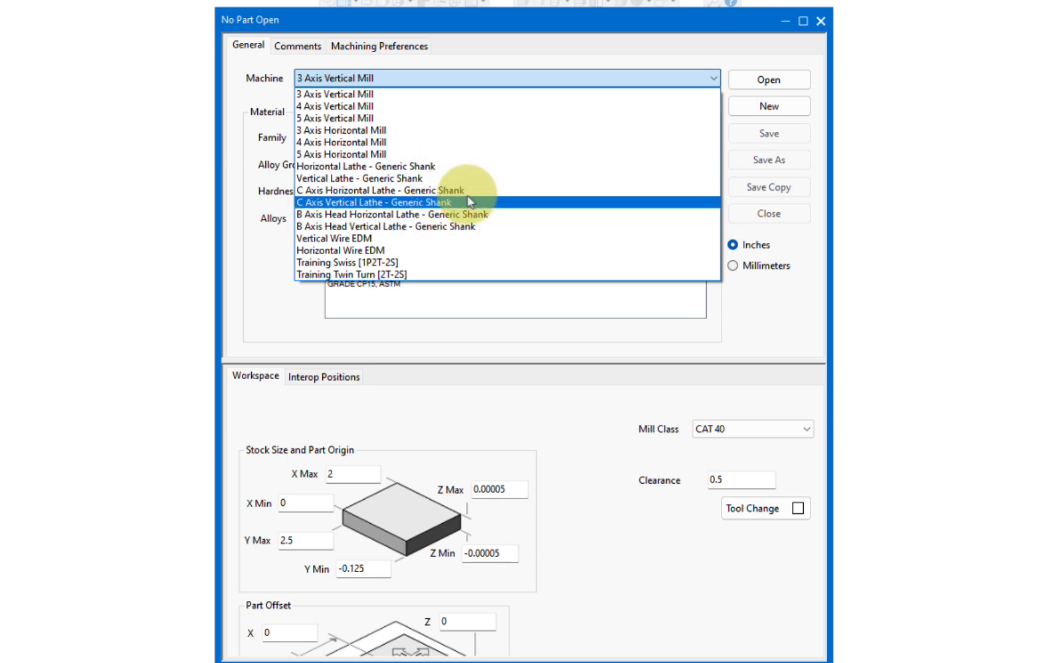
pyautogui.click(819, 23)
pyautogui.click(820, 23)
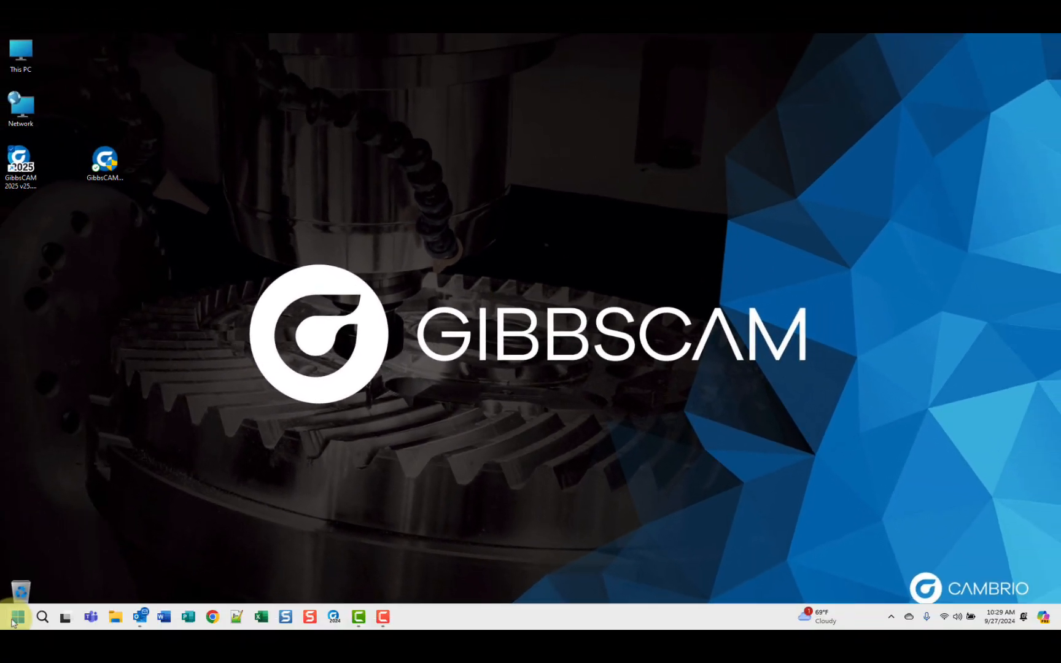
# Launch Migration Tool v25.0.37.0 en-US from the GibbsCAM folder in the list of installed apps.
pyautogui.click(14, 619)
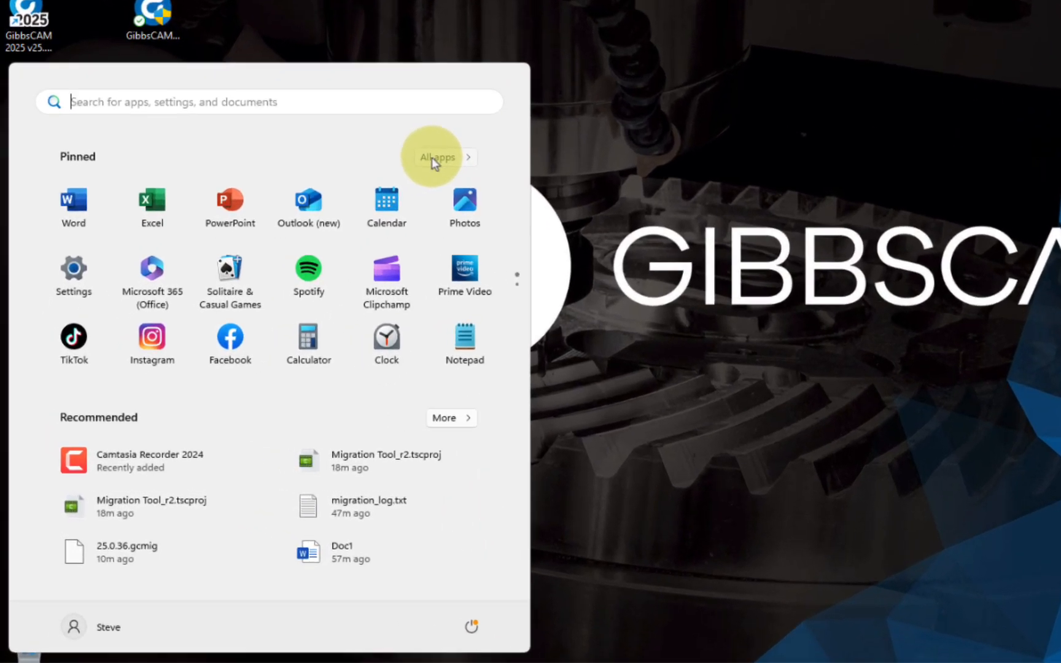
pyautogui.click(299, 260)
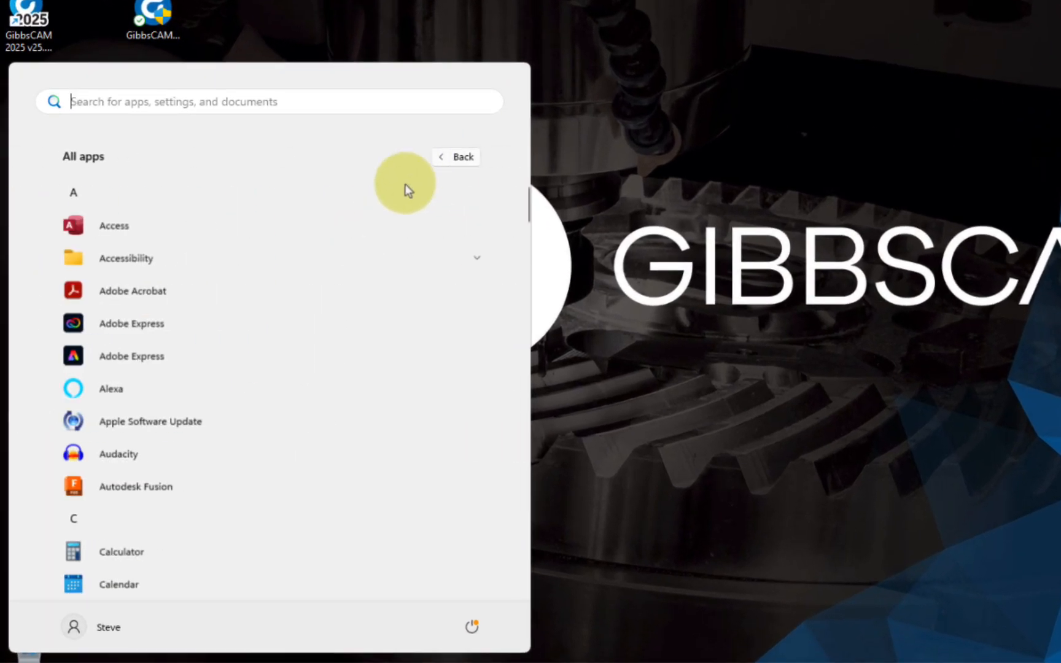
pyautogui.scroll(-15, 227, 264)
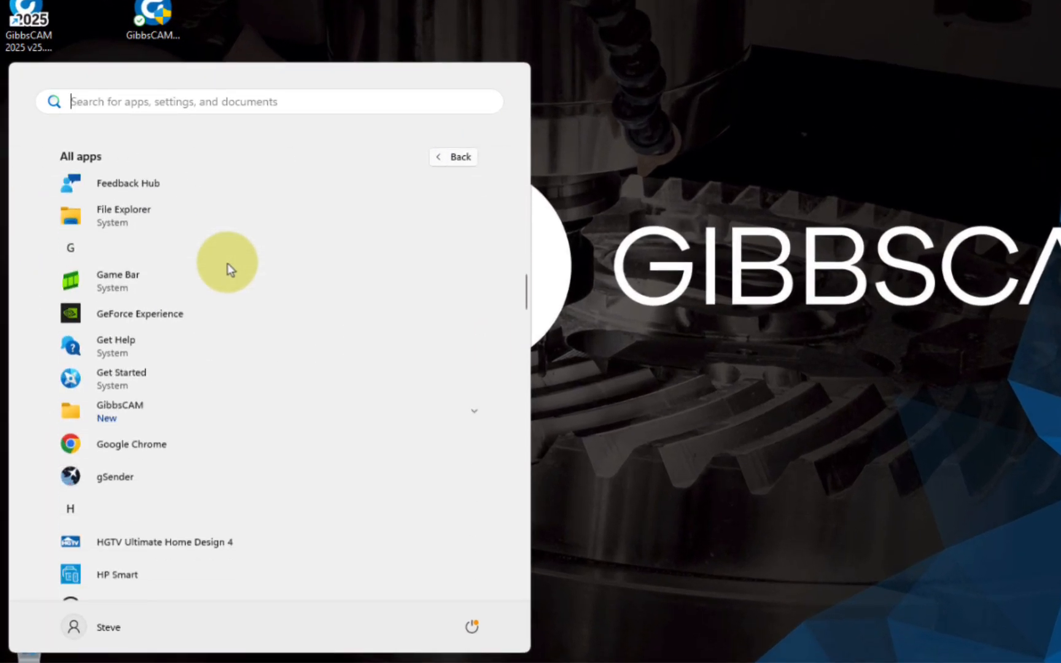
pyautogui.scroll(-3, 227, 264)
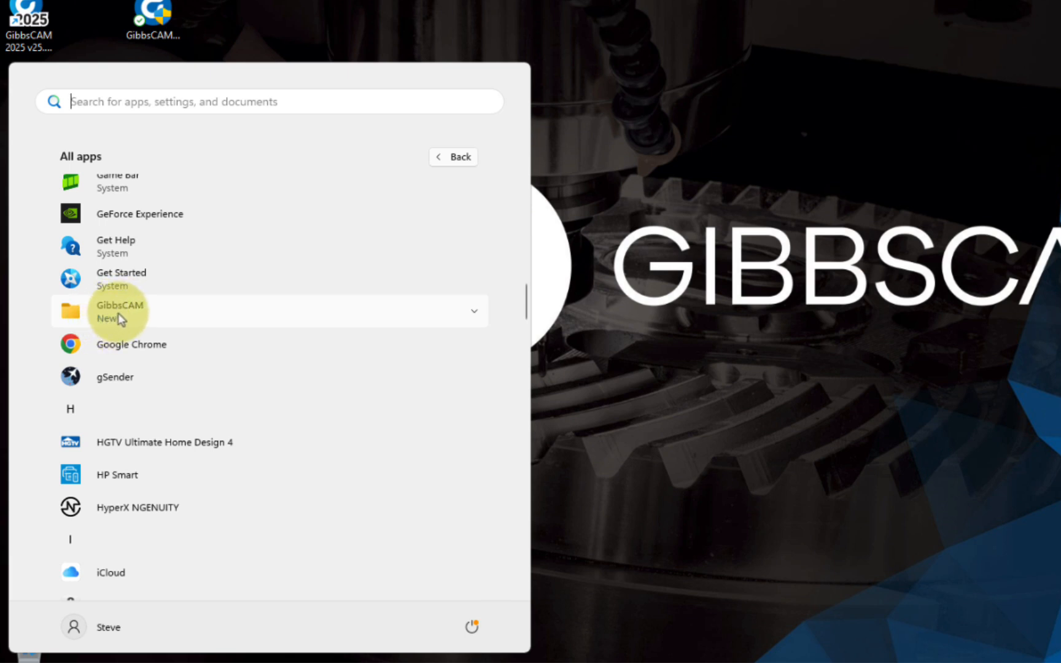
pyautogui.click(118, 312)
pyautogui.scroll(-10, 291, 285)
pyautogui.scroll(-1, 291, 284)
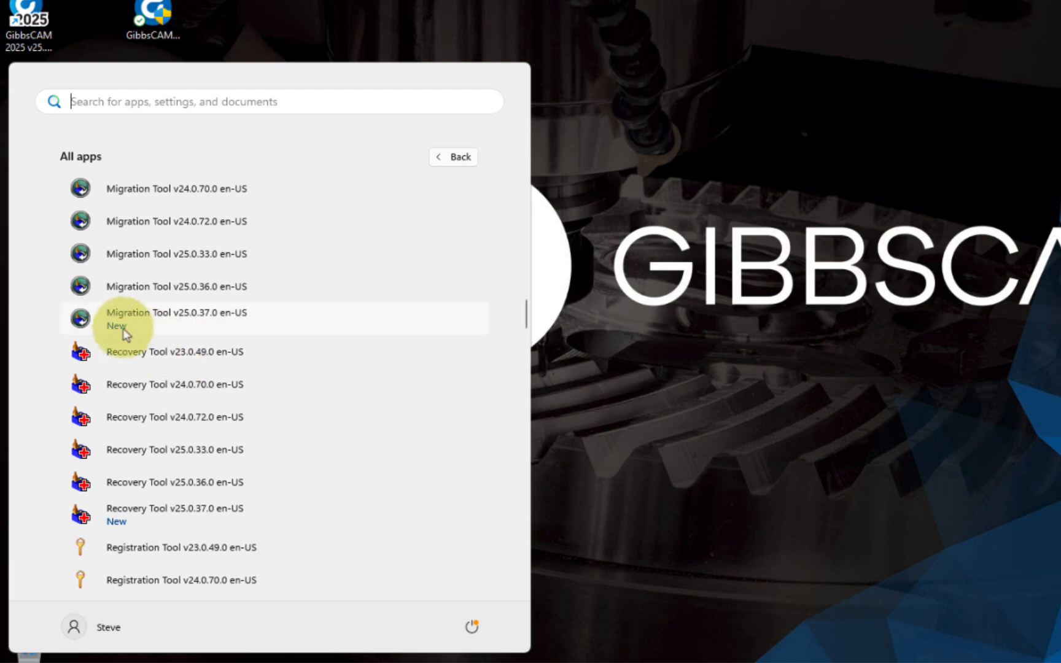
pyautogui.click(187, 314)
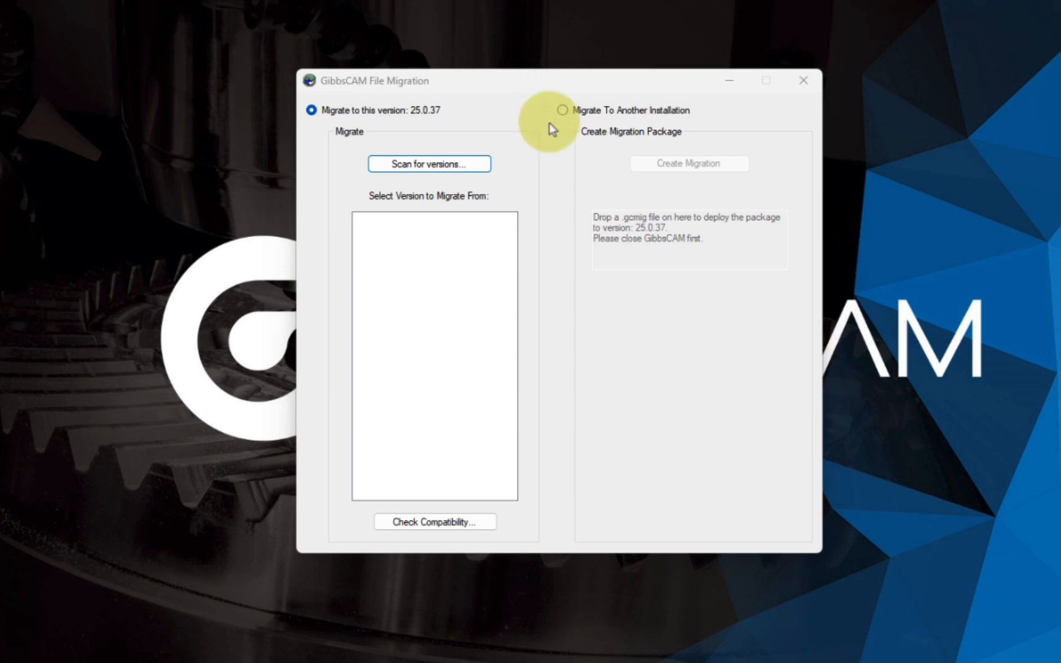
# Set the file migration mode to Migrate To Another Installation and move the window aside.
pyautogui.moveTo(628, 86); pyautogui.dragTo(686, 85)
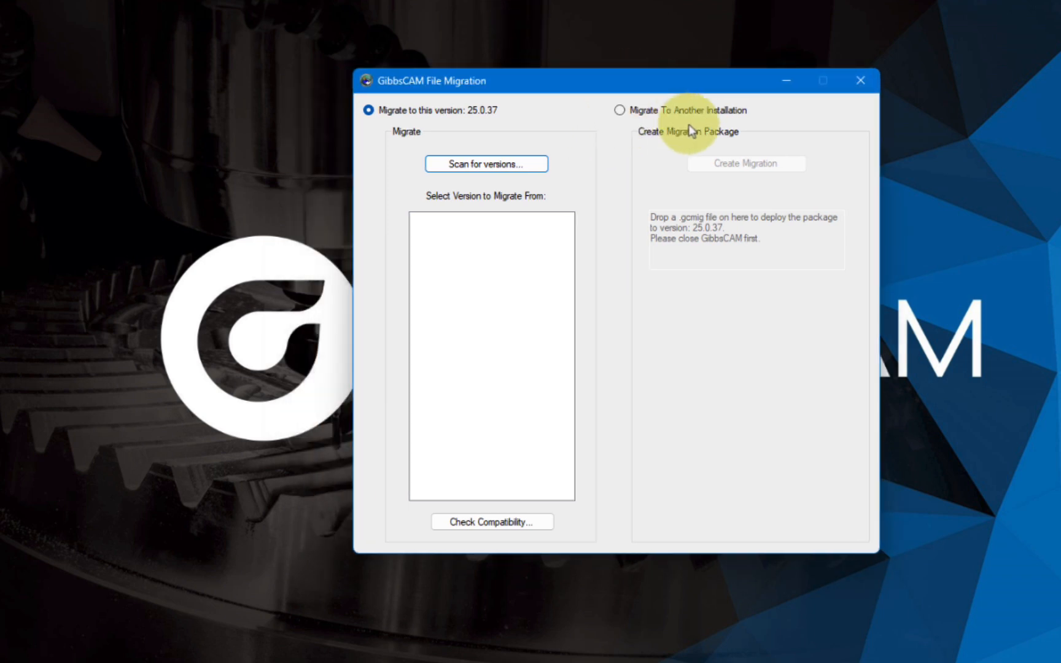
pyautogui.click(620, 111)
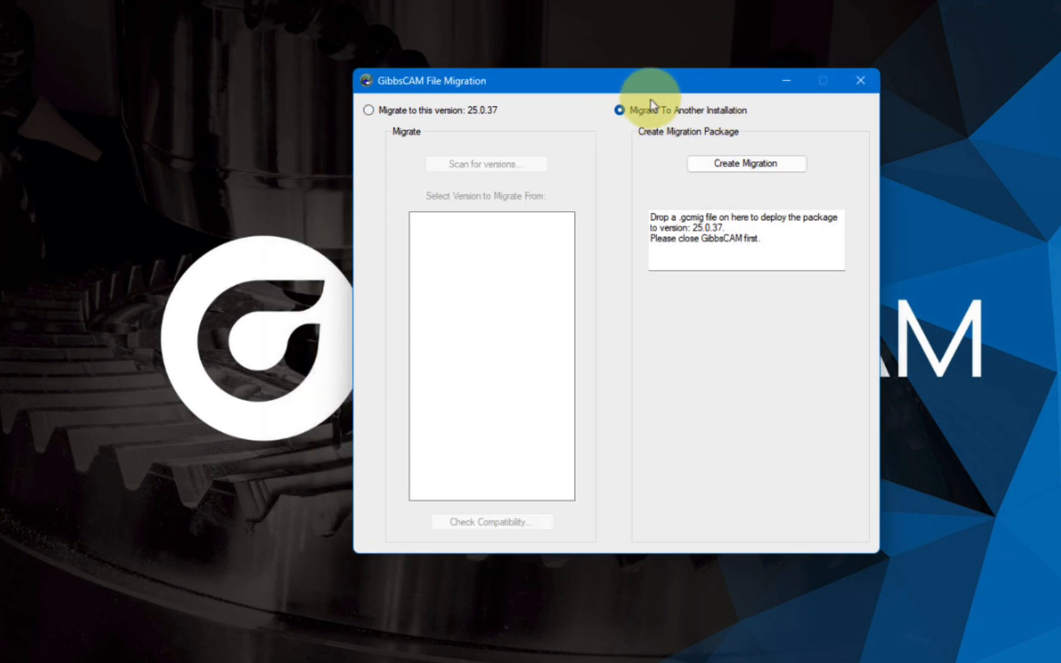
pyautogui.moveTo(668, 90); pyautogui.dragTo(782, 87)
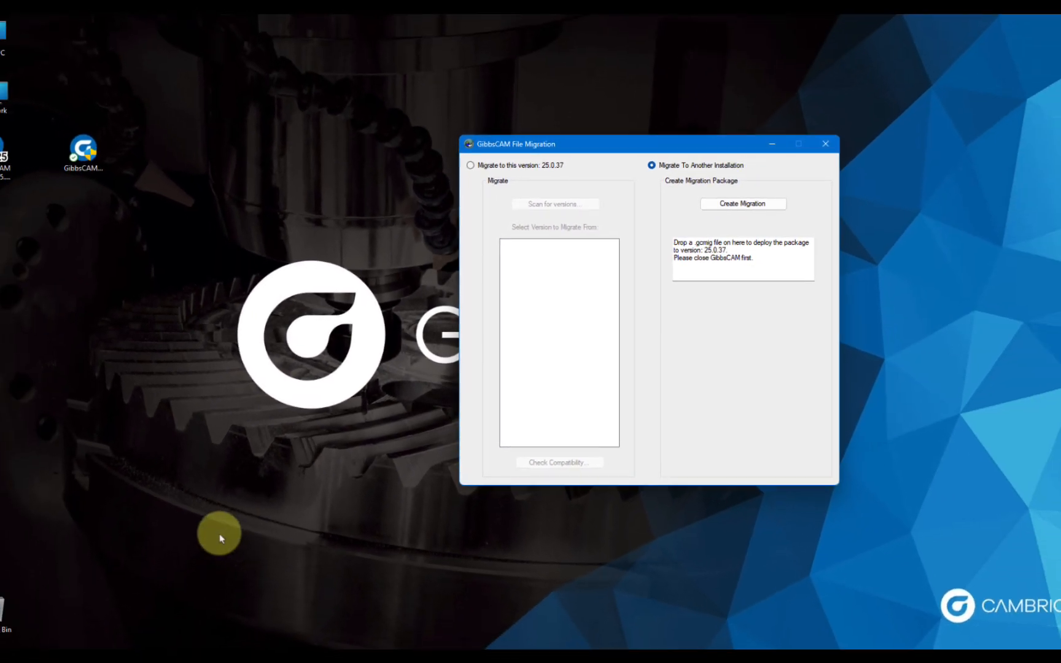
# Deploy the 25.0.36.gcmig package from the Files folder in File Explorer to version 25.0.37 and acknowledge completion.
pyautogui.click(114, 617)
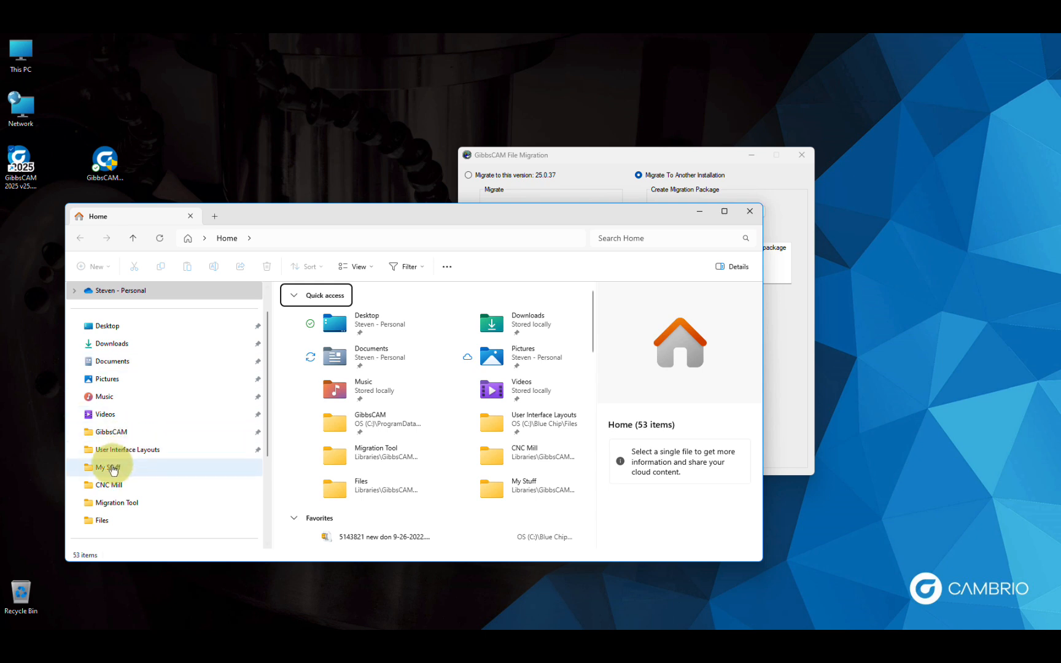
pyautogui.click(101, 520)
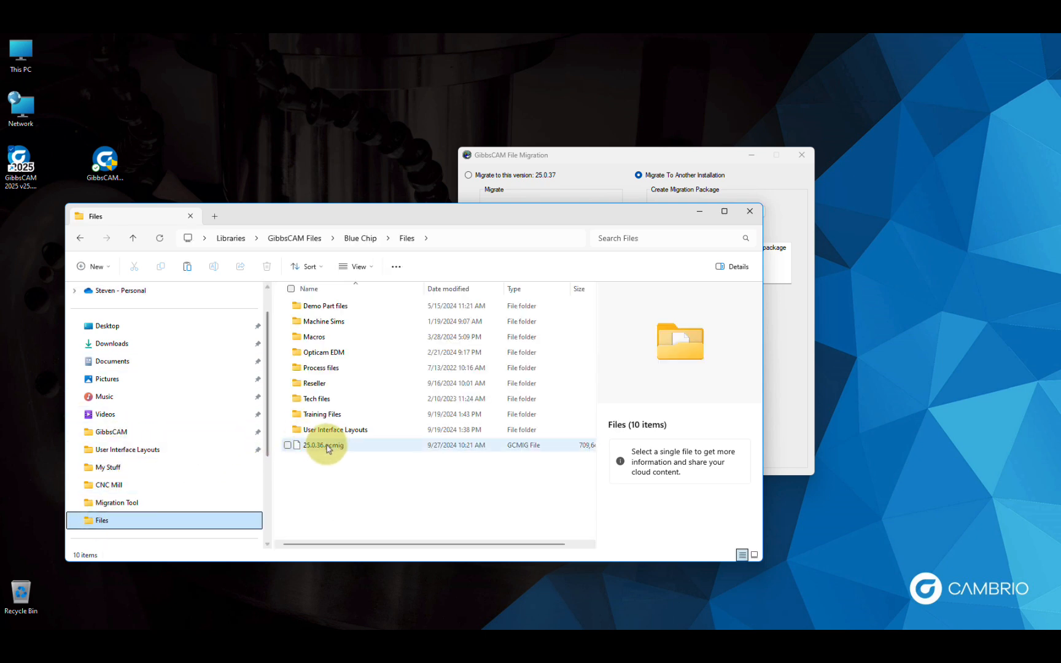
pyautogui.moveTo(706, 156); pyautogui.dragTo(886, 100)
pyautogui.moveTo(490, 218); pyautogui.dragTo(475, 184)
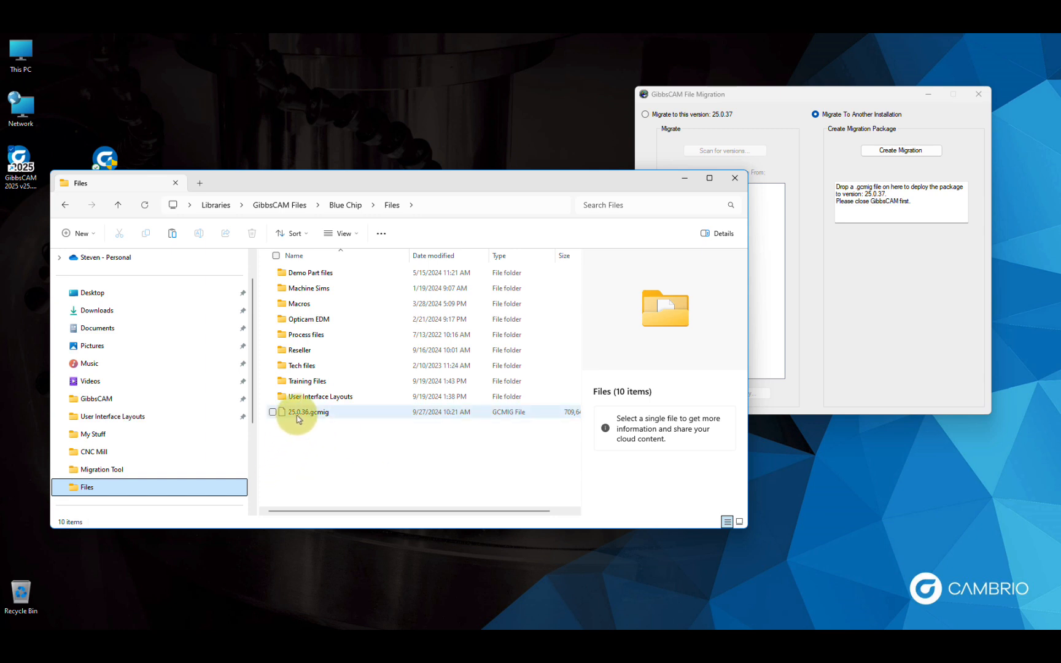
pyautogui.moveTo(297, 417); pyautogui.dragTo(903, 200)
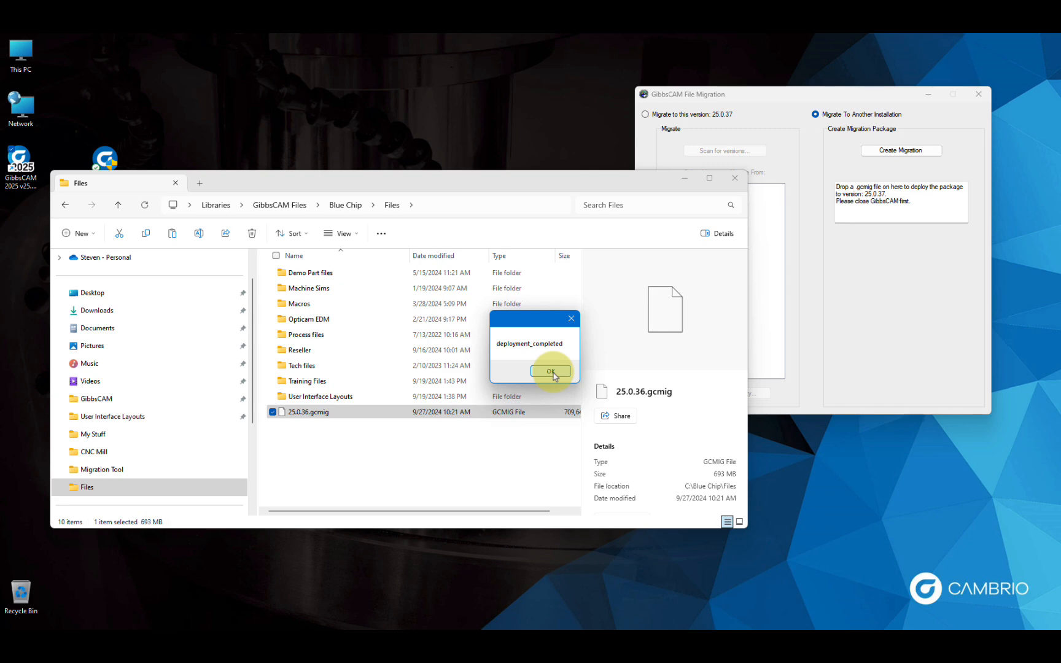
pyautogui.click(552, 372)
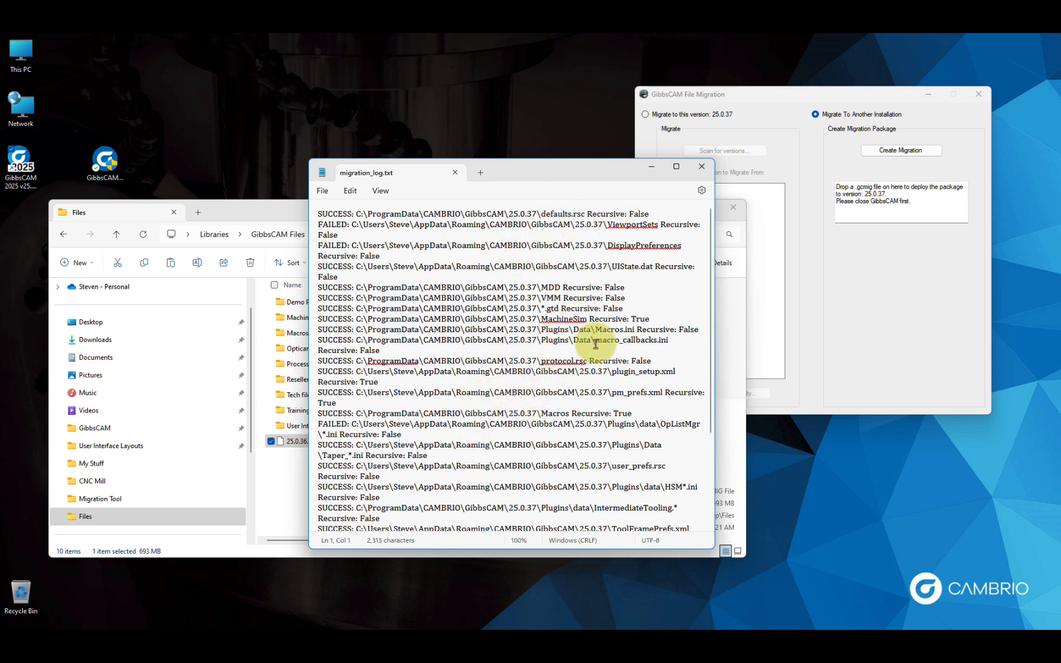
# Close the migration log, the Files folder window and the GibbsCAM File Migration tool.
pyautogui.click(702, 167)
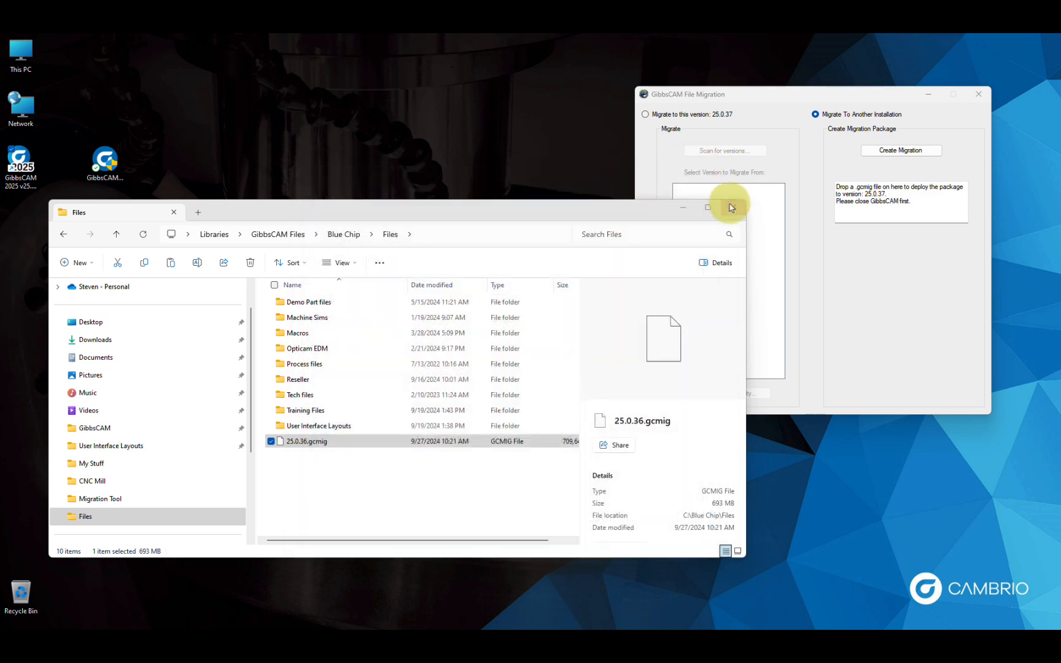
pyautogui.click(734, 210)
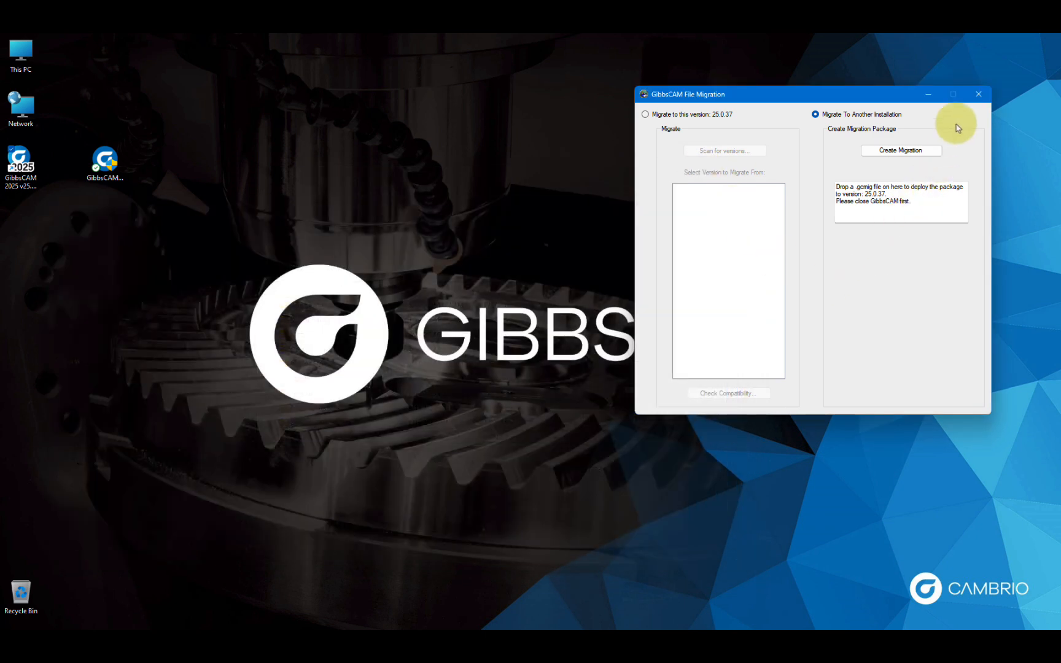
pyautogui.moveTo(859, 93); pyautogui.dragTo(796, 114)
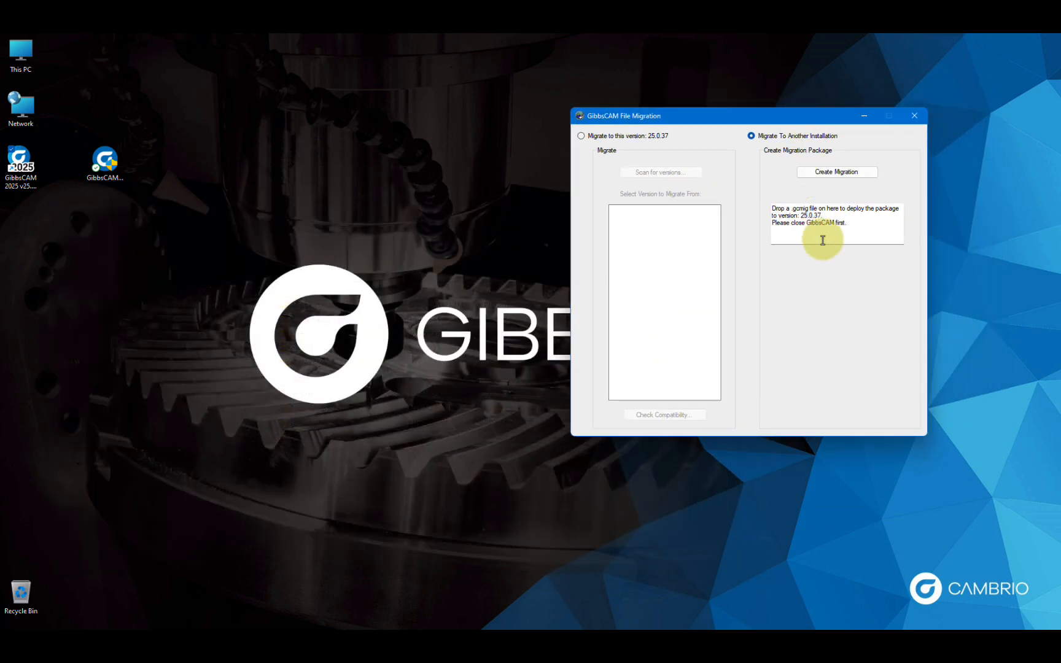
pyautogui.click(914, 115)
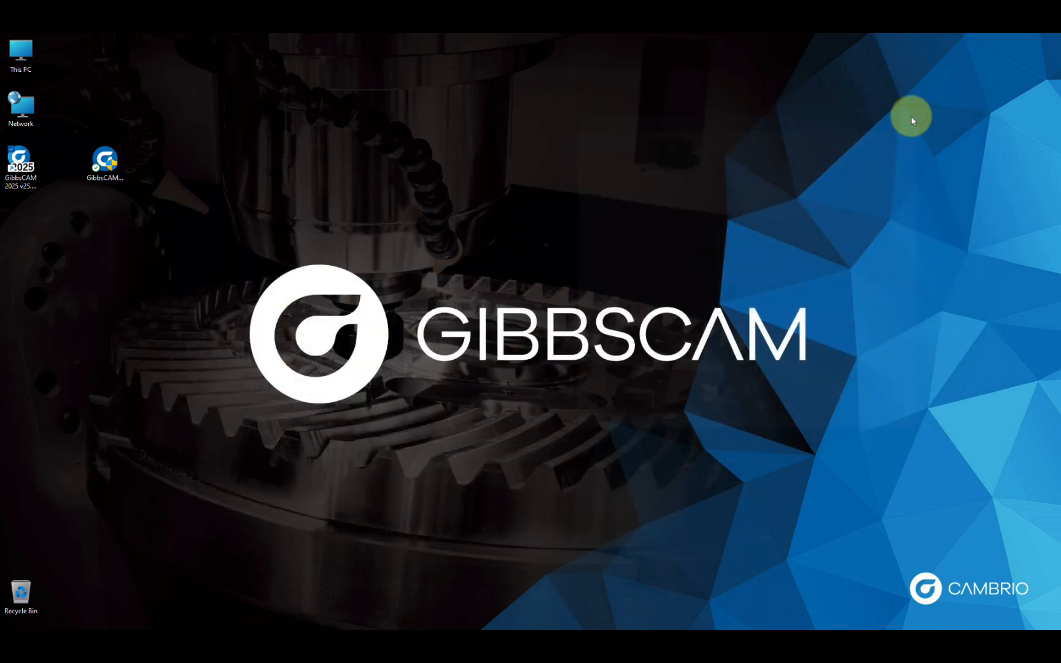
# Start GibbsCAM 2025 and examine the machine list in Document Control for migrated machines, then close the dialog.
pyautogui.click(23, 169)
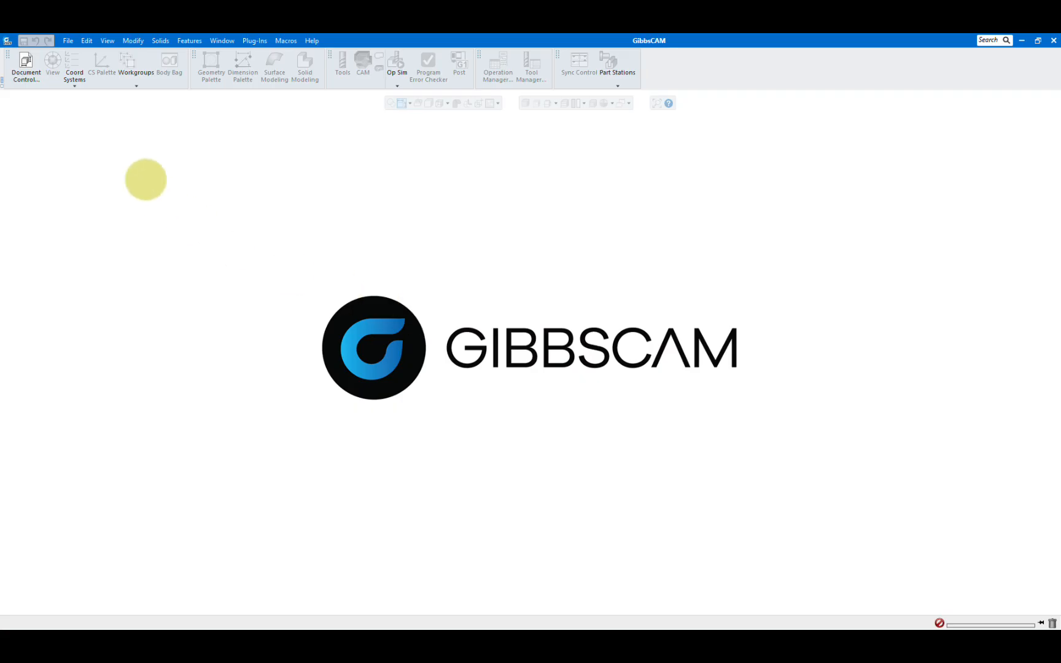
pyautogui.click(27, 66)
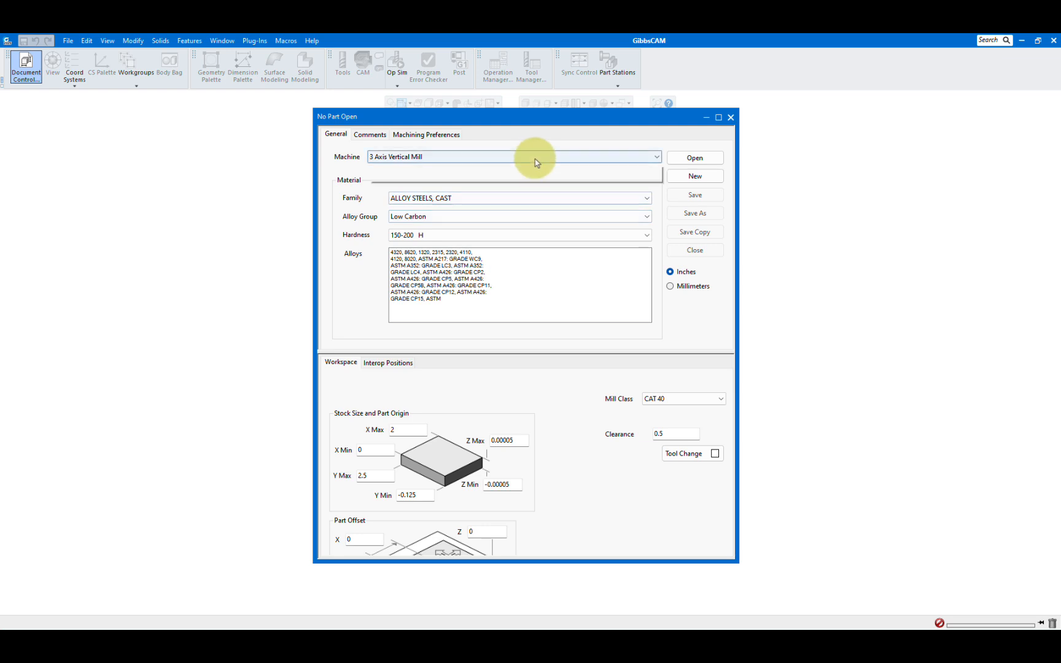
pyautogui.click(534, 157)
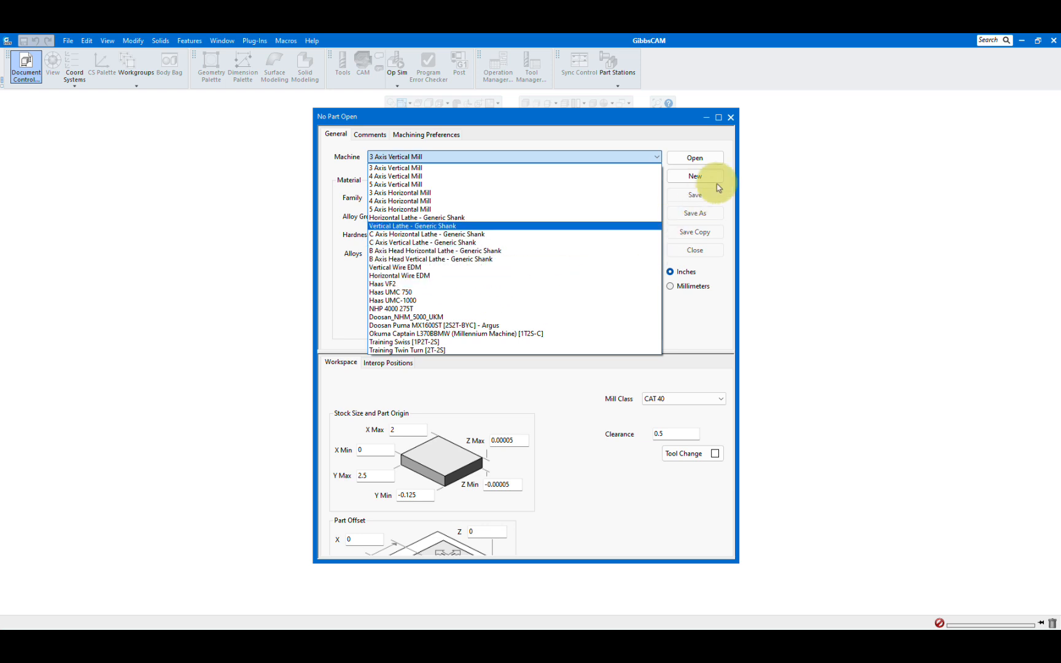
pyautogui.click(731, 119)
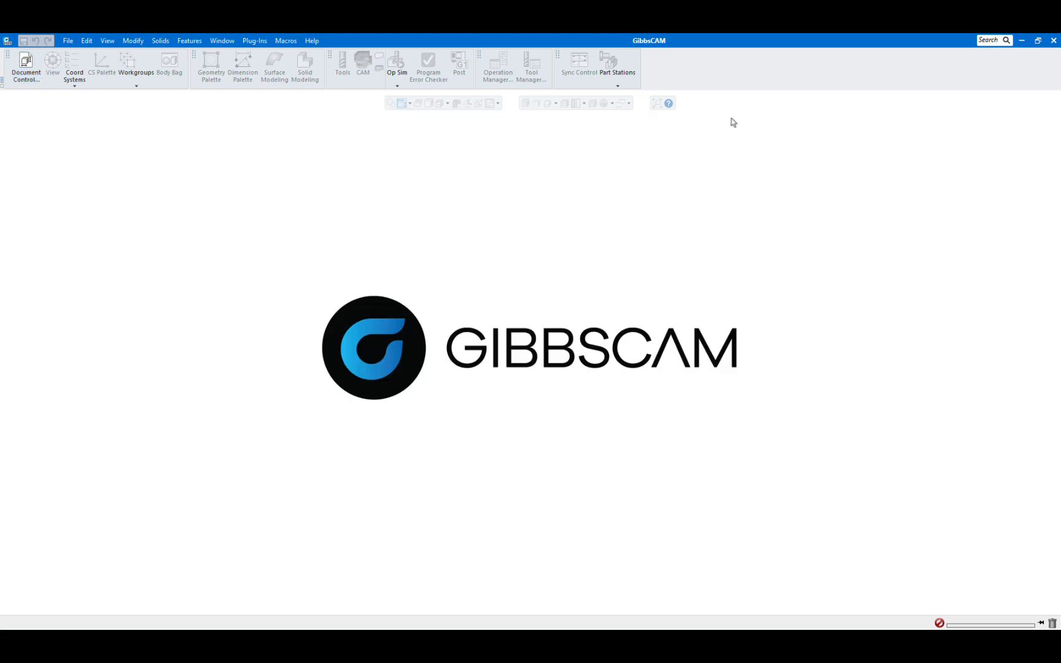